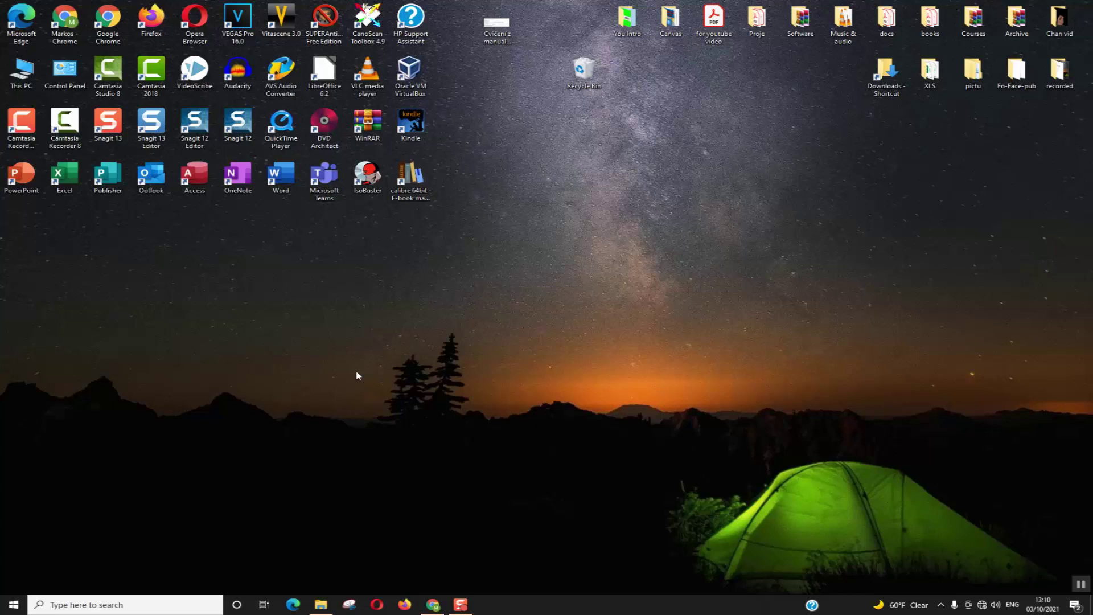
Launch Windows Media Player from a 'windows' search in the taskbar.
left_click(140, 600)
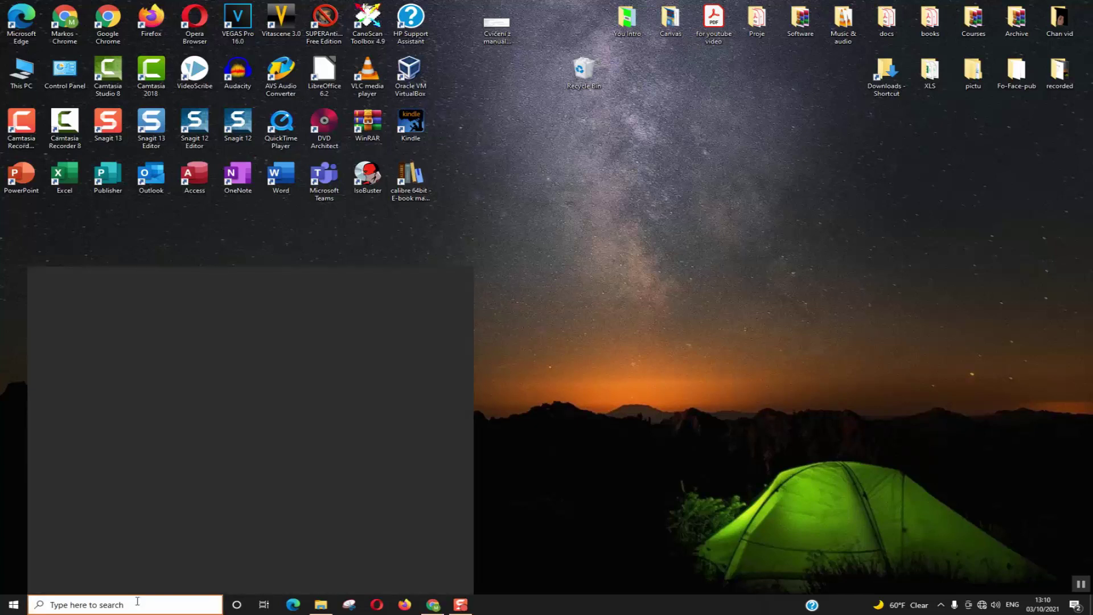
type("windows")
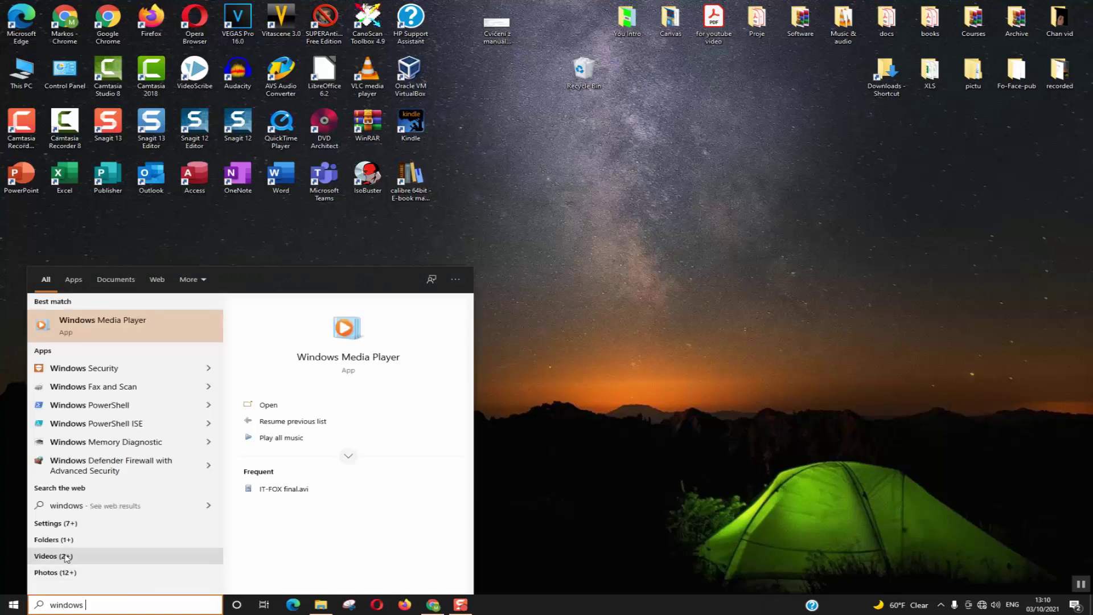
left_click(140, 336)
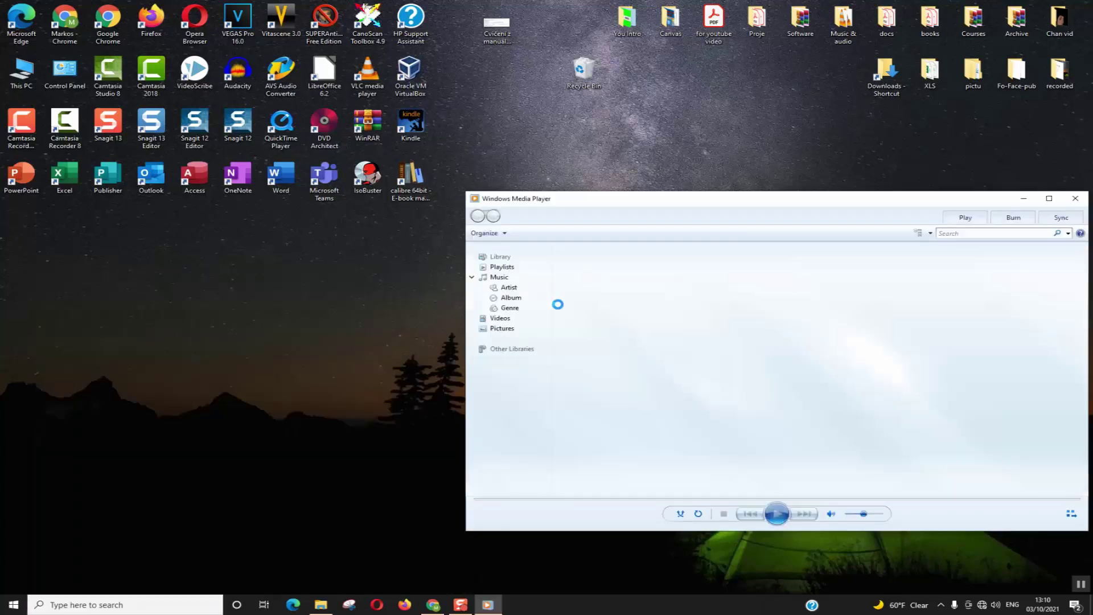
Add IT-FOX final from the Chan vid folder, restart it, and shrink the player from full screen.
left_click(323, 603)
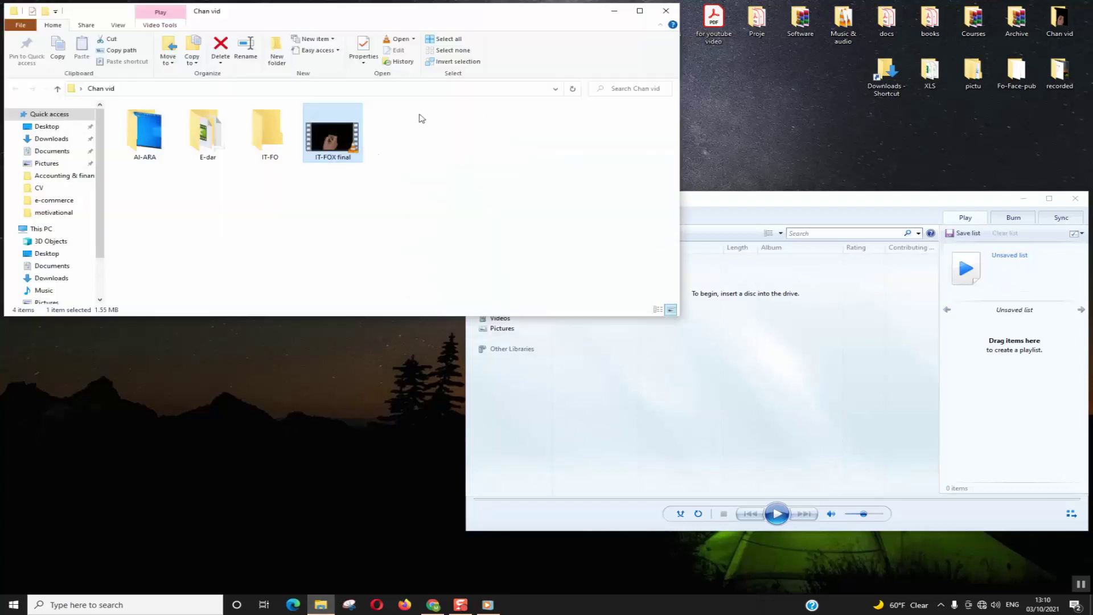
left_click_drag(333, 139, 982, 405)
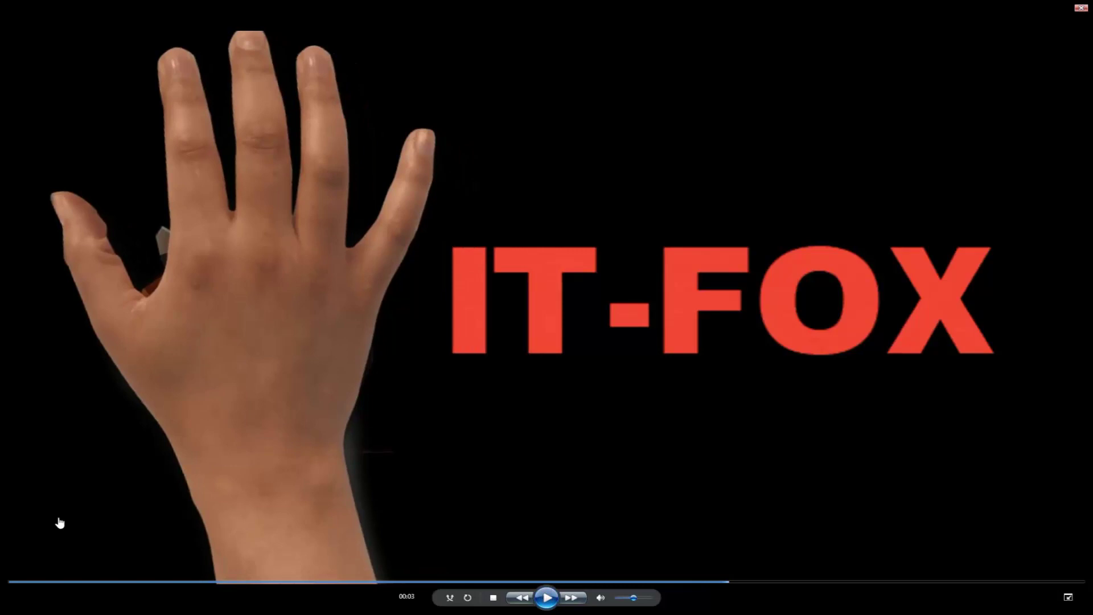
left_click(11, 584)
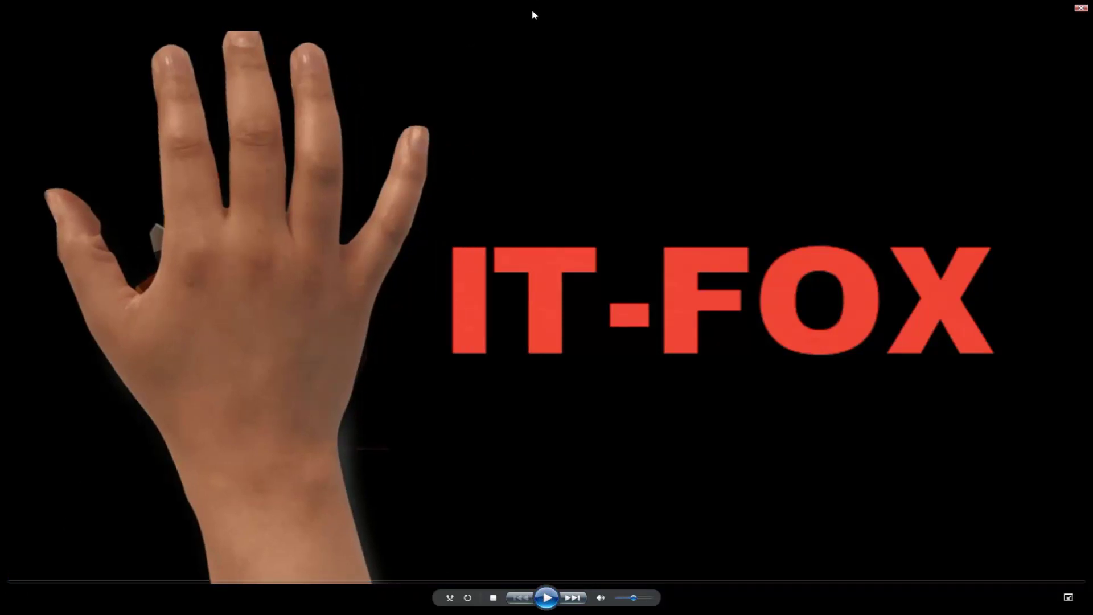
key("Escape")
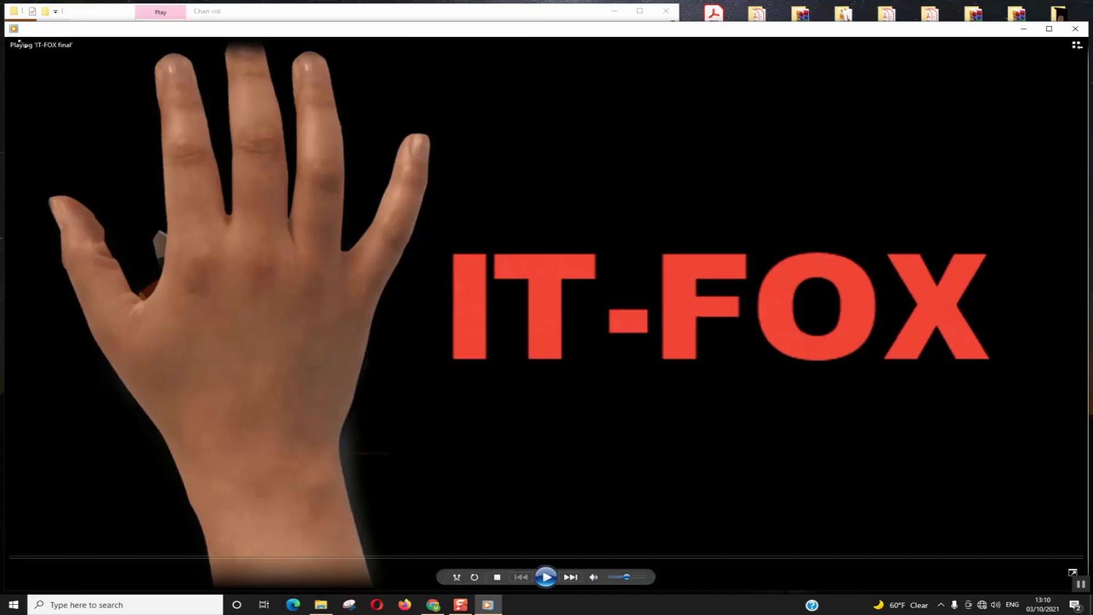
mouse_move(140, 28)
left_mouse_down()
mouse_move(344, 254)
mouse_move(173, 68)
left_mouse_up()
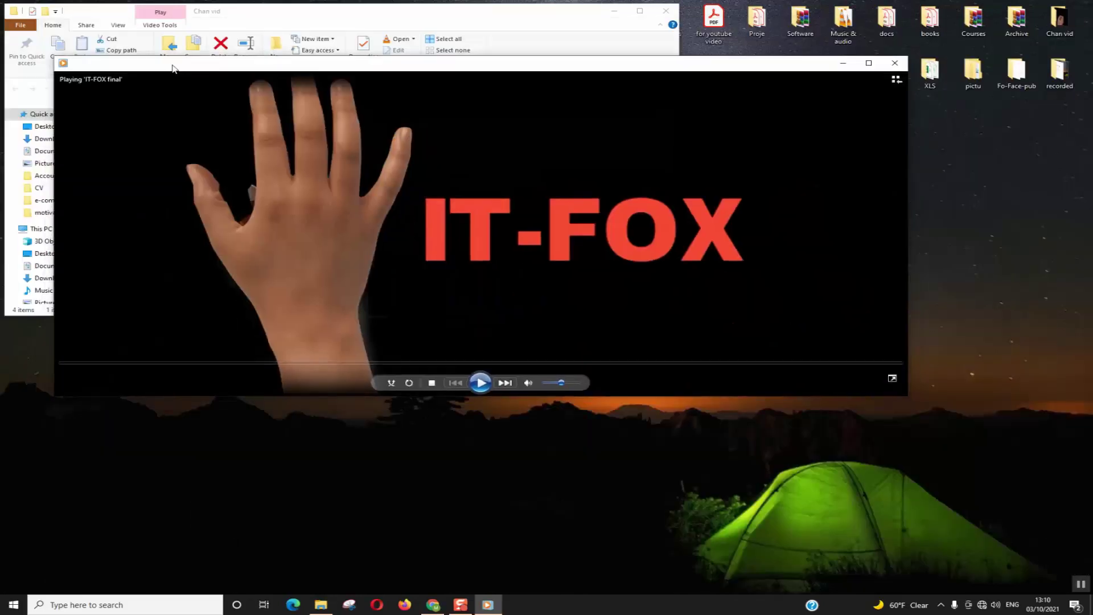
Open Enhancements > Play speed settings from the video's right-click menu.
right_click(246, 160)
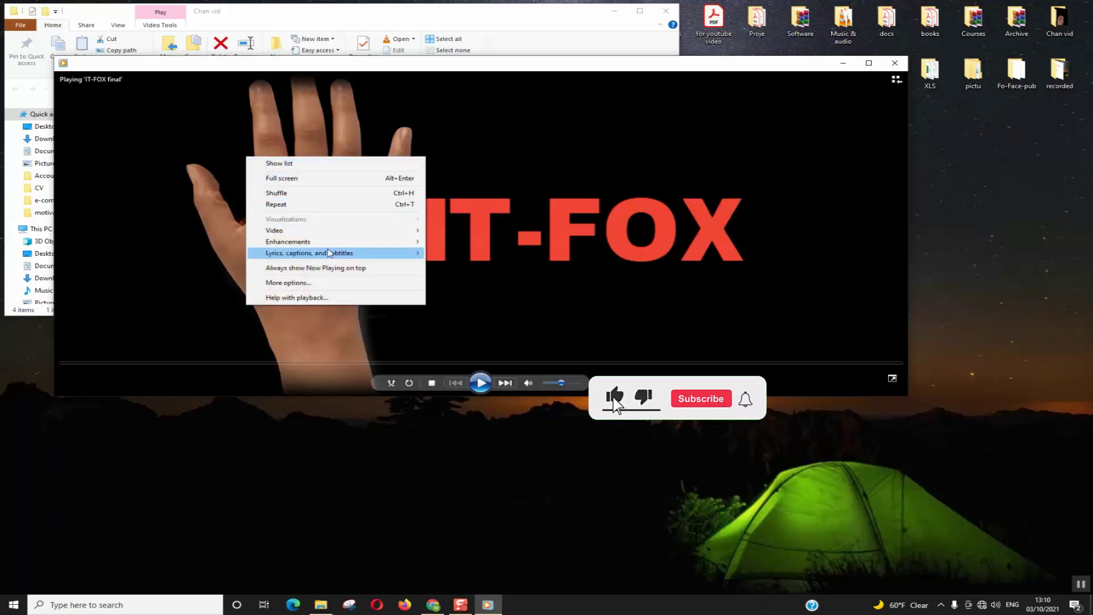
mouse_move(288, 242)
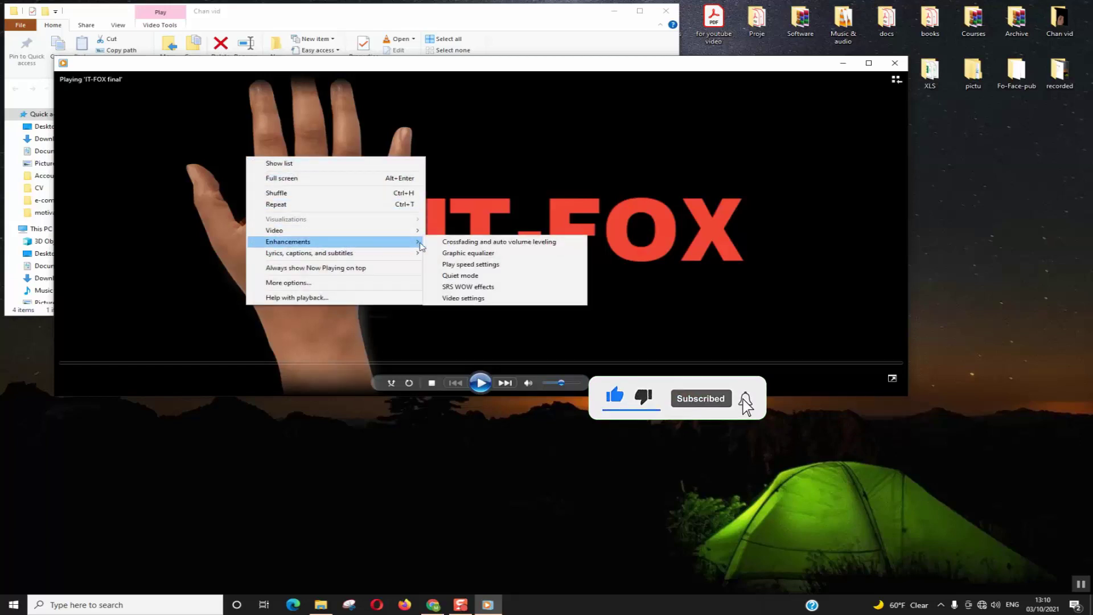
left_click(439, 268)
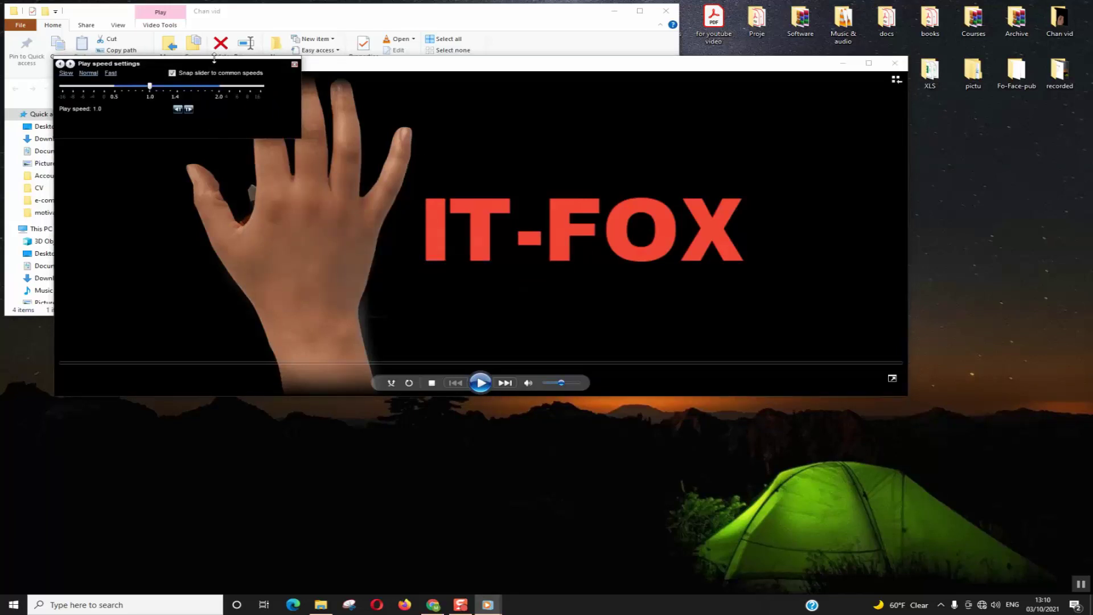
Move the Play speed panel over the video and set the speed slider to 1.4.
left_click_drag(213, 61, 457, 212)
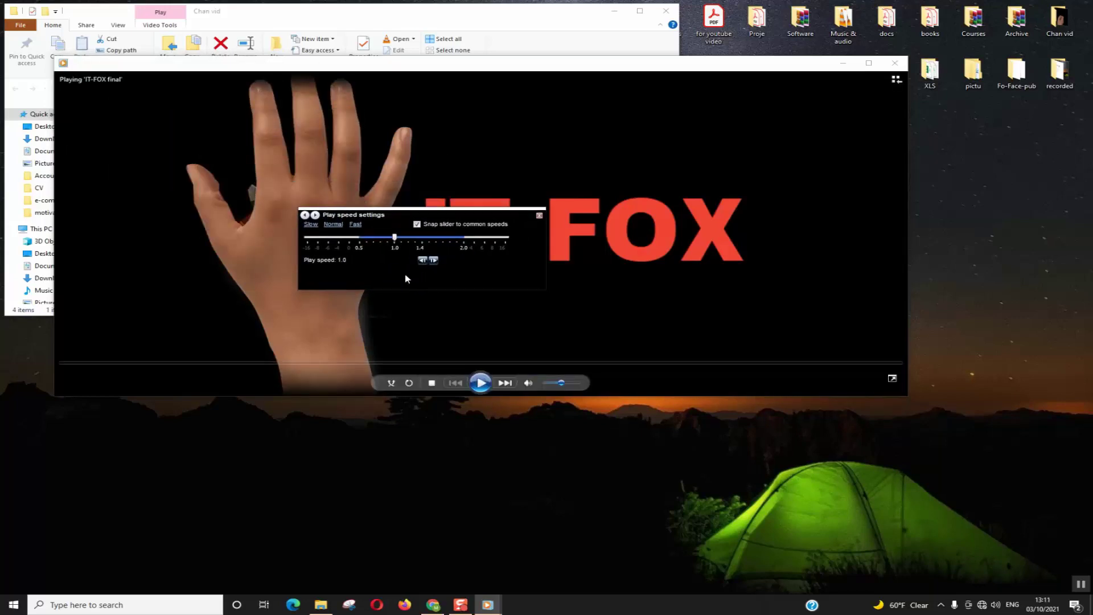
left_click(412, 240)
mouse_move(415, 246)
left_mouse_down()
mouse_move(465, 243)
mouse_move(435, 245)
left_mouse_up()
left_click(396, 244)
left_click_drag(365, 242, 325, 242)
left_click(423, 239)
Close the Play speed settings panel and play the IT-FOX video at 1.4 speed.
left_click(539, 217)
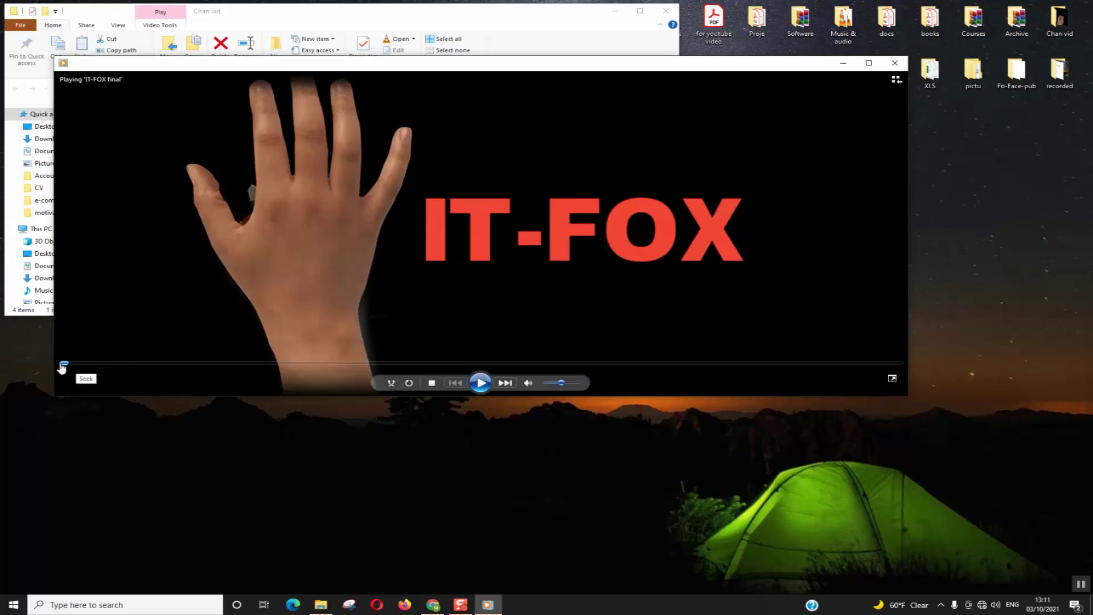
left_click(481, 384)
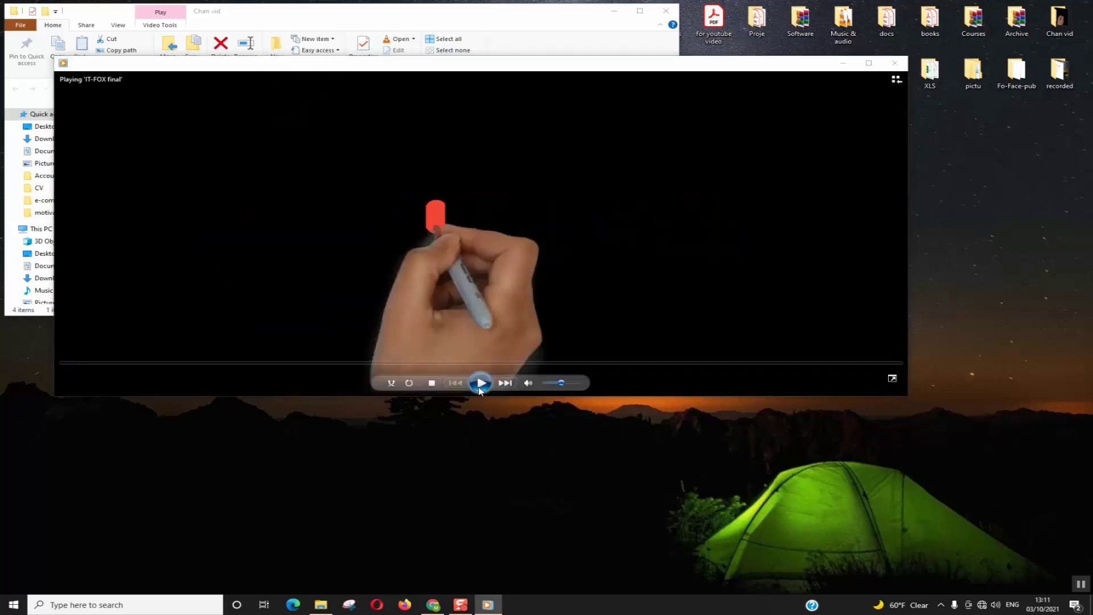